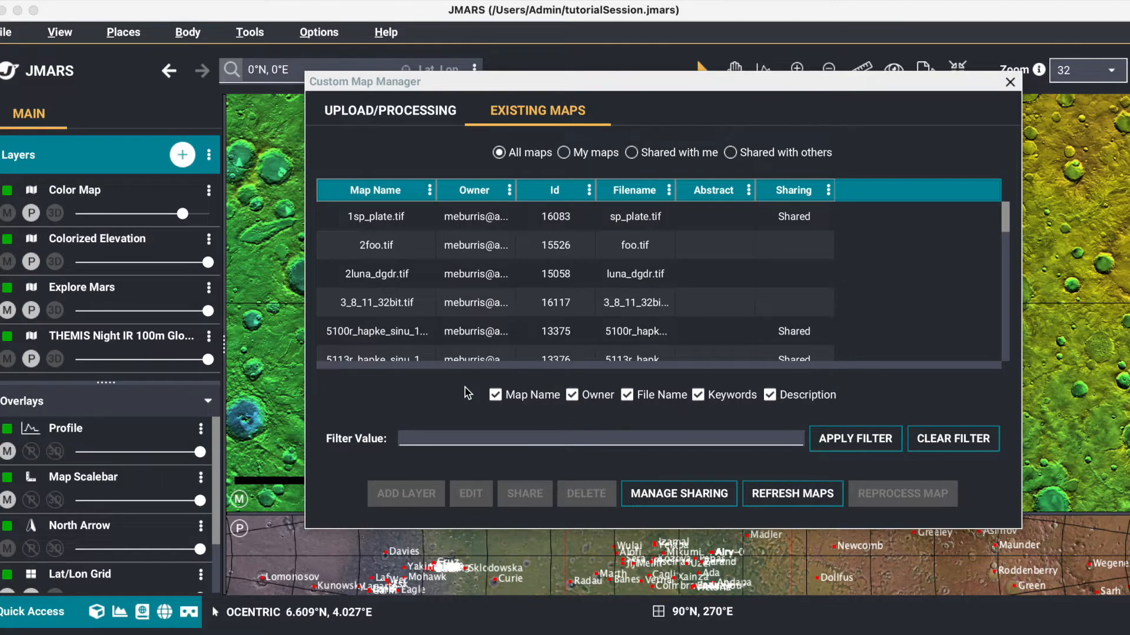
Step: Review the maps shared with others, and return the existing maps list to all maps
click(411, 253)
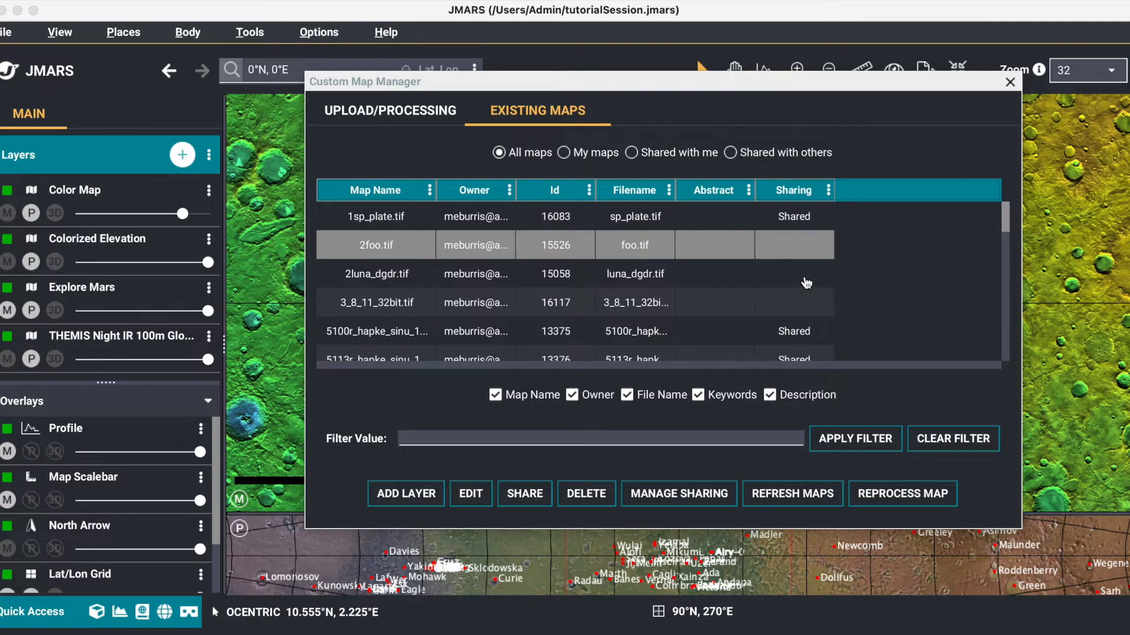
click(765, 153)
scroll(742, 287, down, 2)
scroll(742, 287, down, 2)
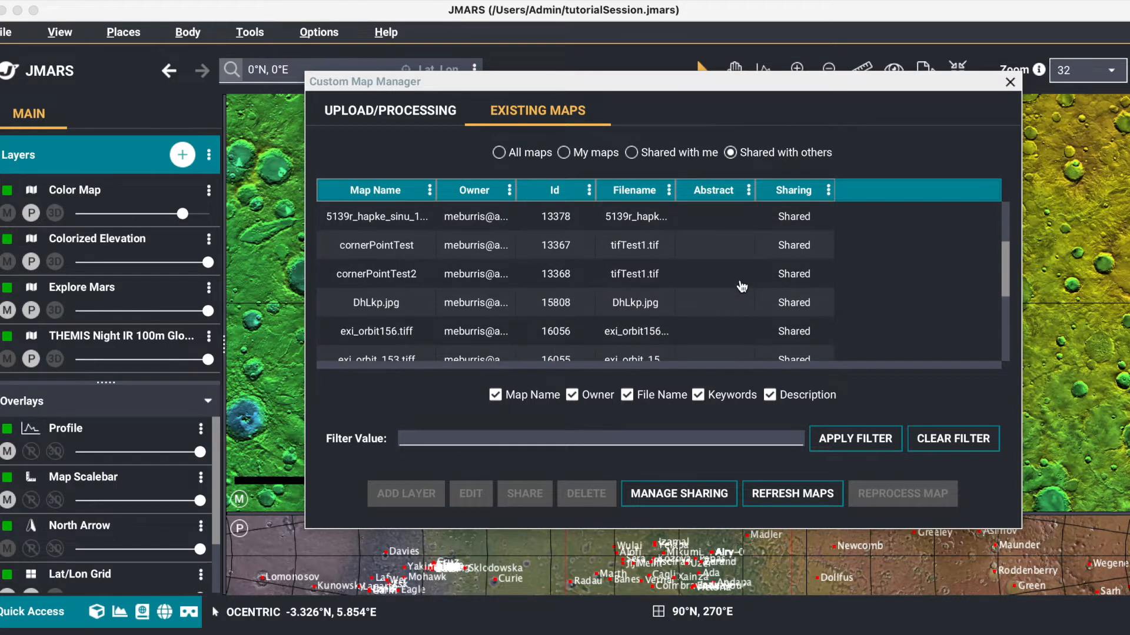
scroll(742, 287, down, 2)
scroll(742, 286, up, 6)
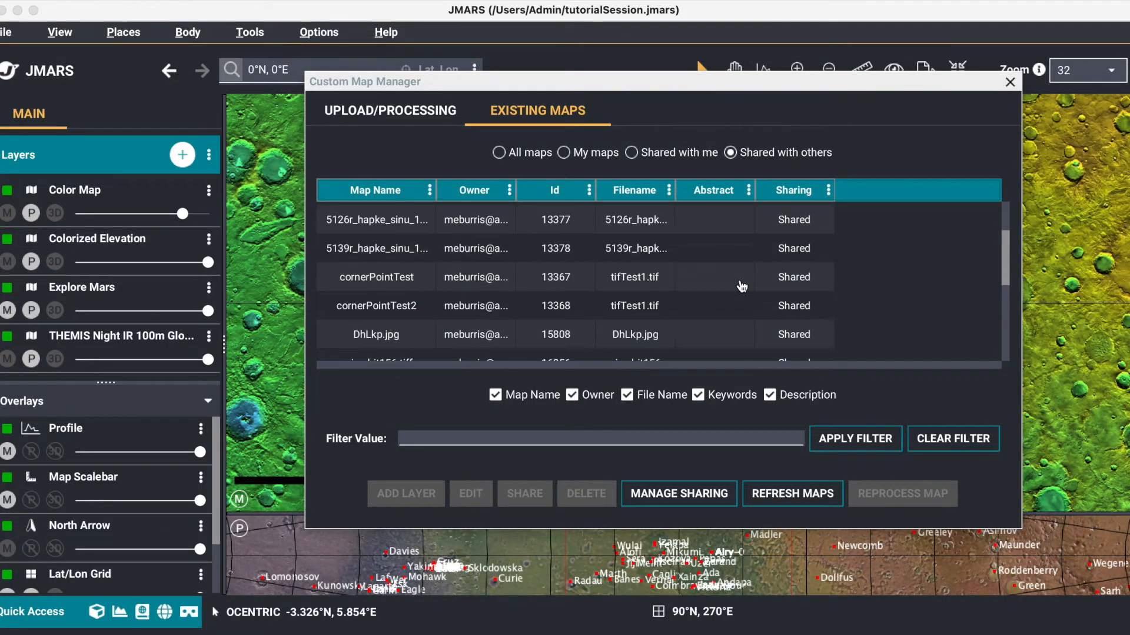
click(524, 154)
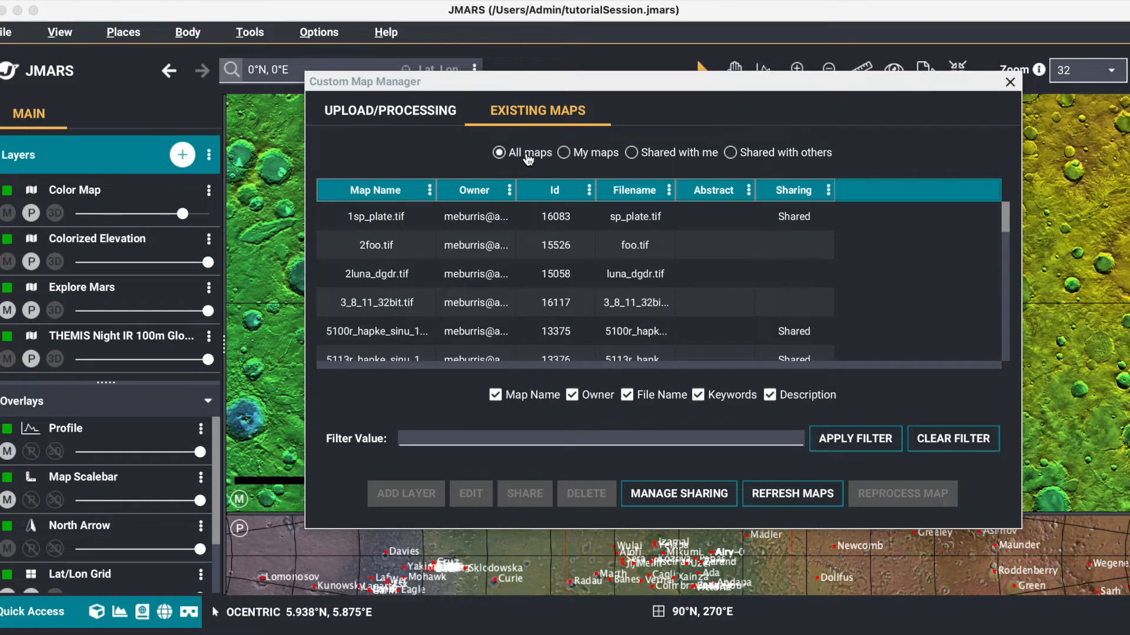
Step: Open the sharing settings for the custom map 2foo.tif
click(406, 249)
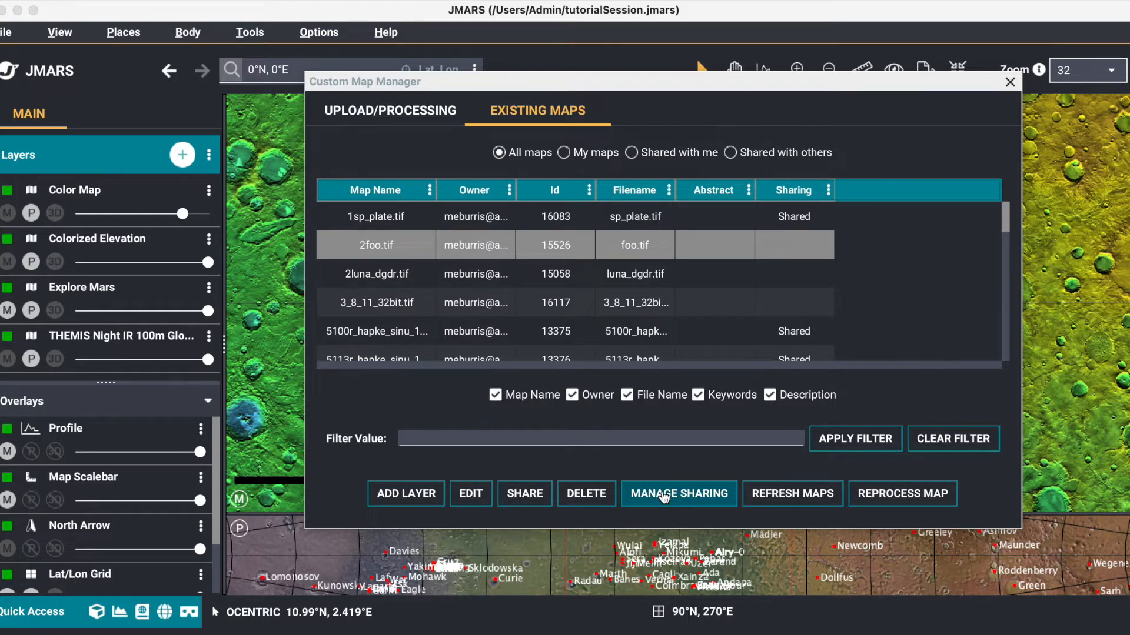
right_click(546, 249)
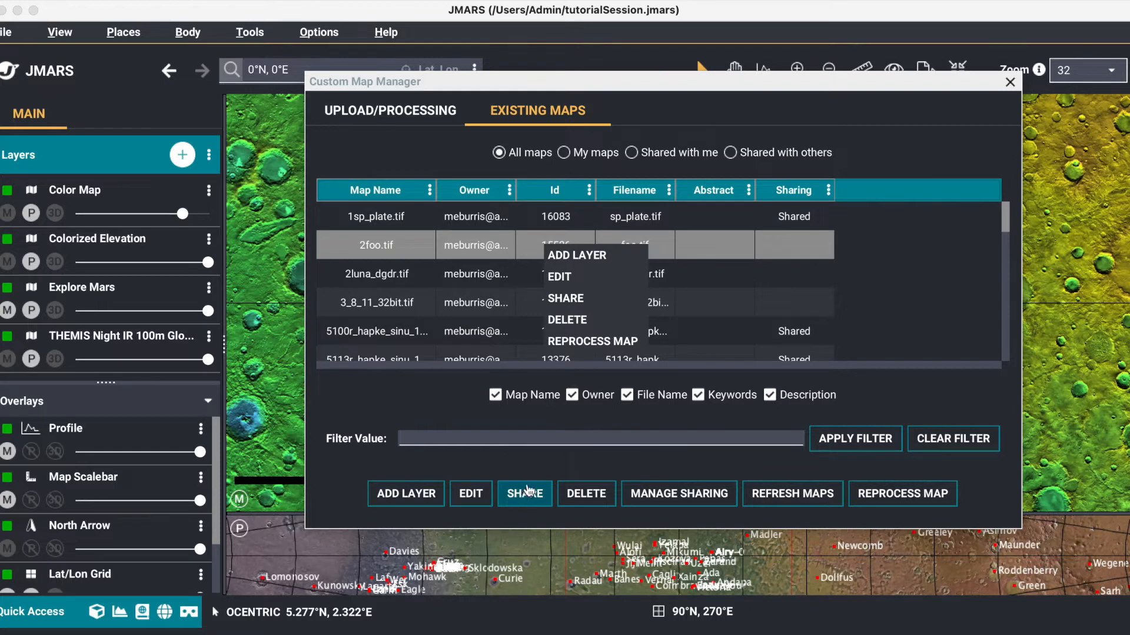
click(574, 298)
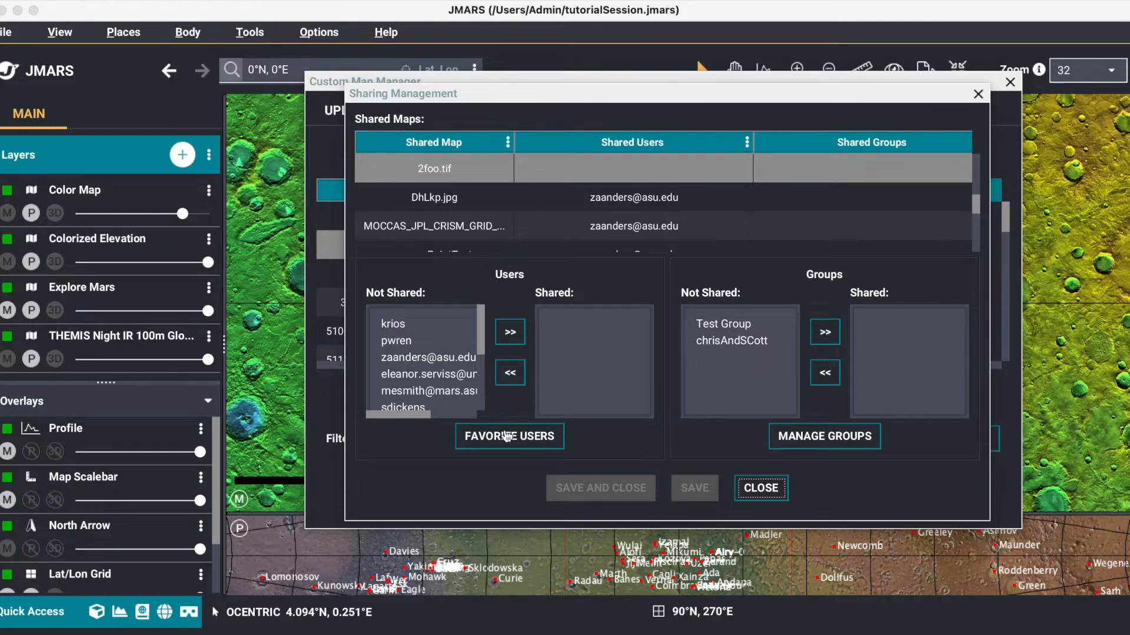
Step: Open the favorite users list for sharing and remove its first user
click(508, 440)
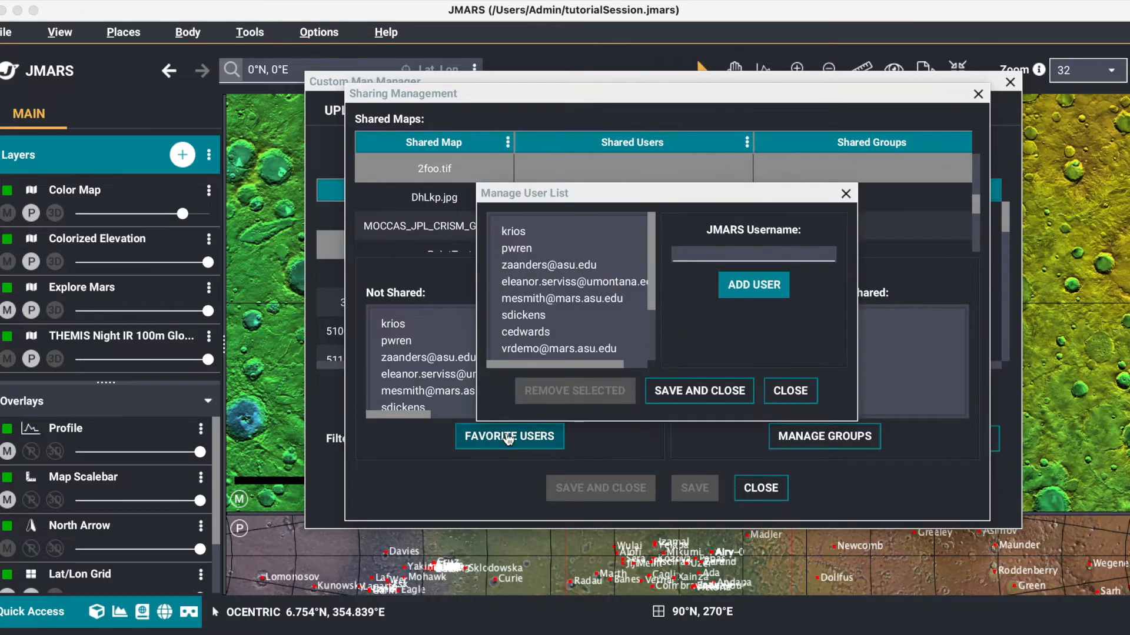
scroll(547, 298, down, 3)
scroll(546, 297, up, 1)
scroll(545, 297, up, 3)
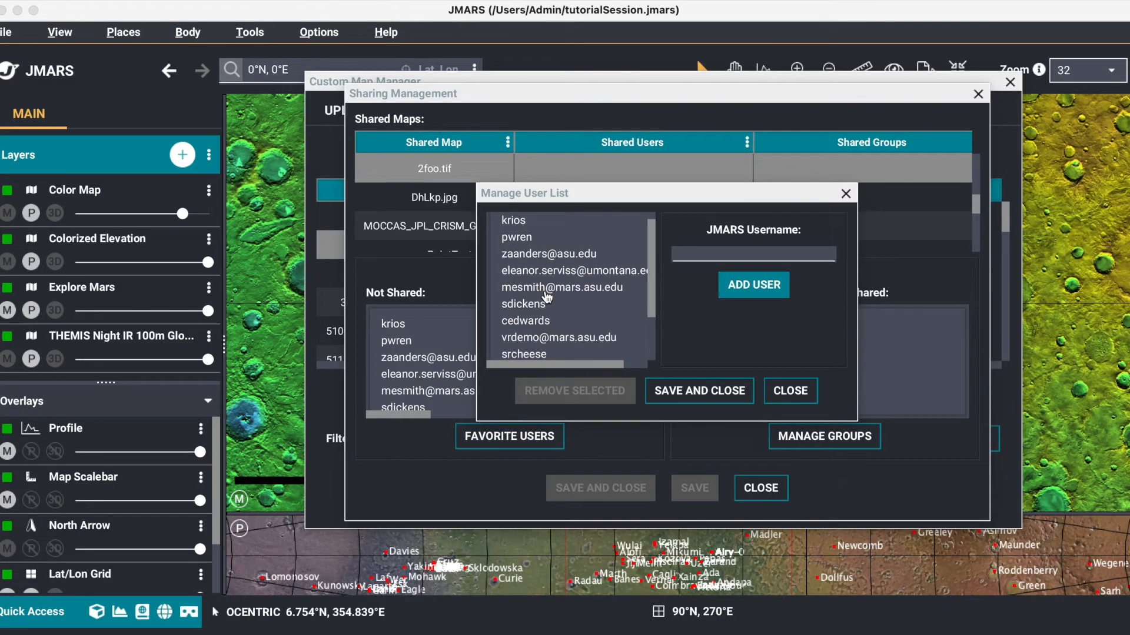
click(527, 222)
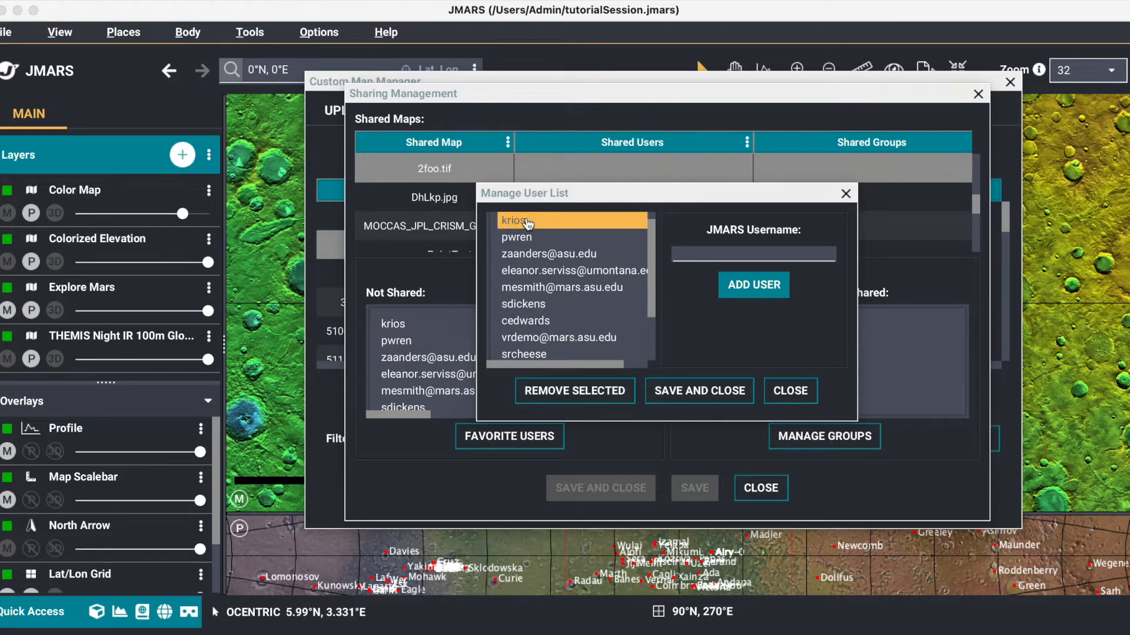
click(615, 397)
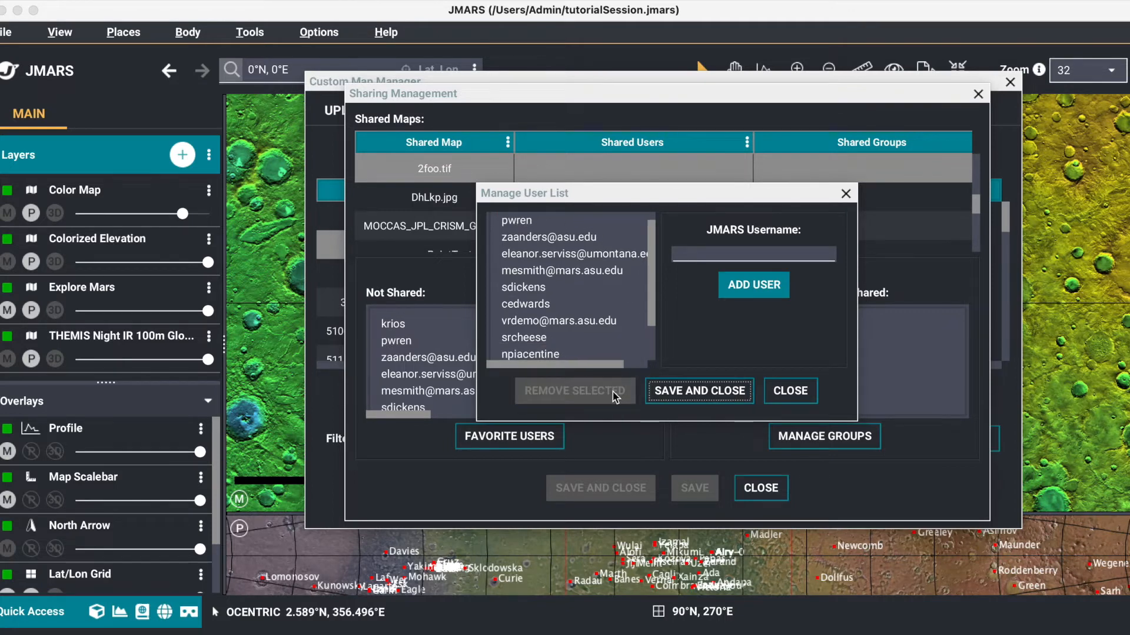
Step: Try to add a misspelled version of the removed user's JMARS username to the favorite users
click(714, 251)
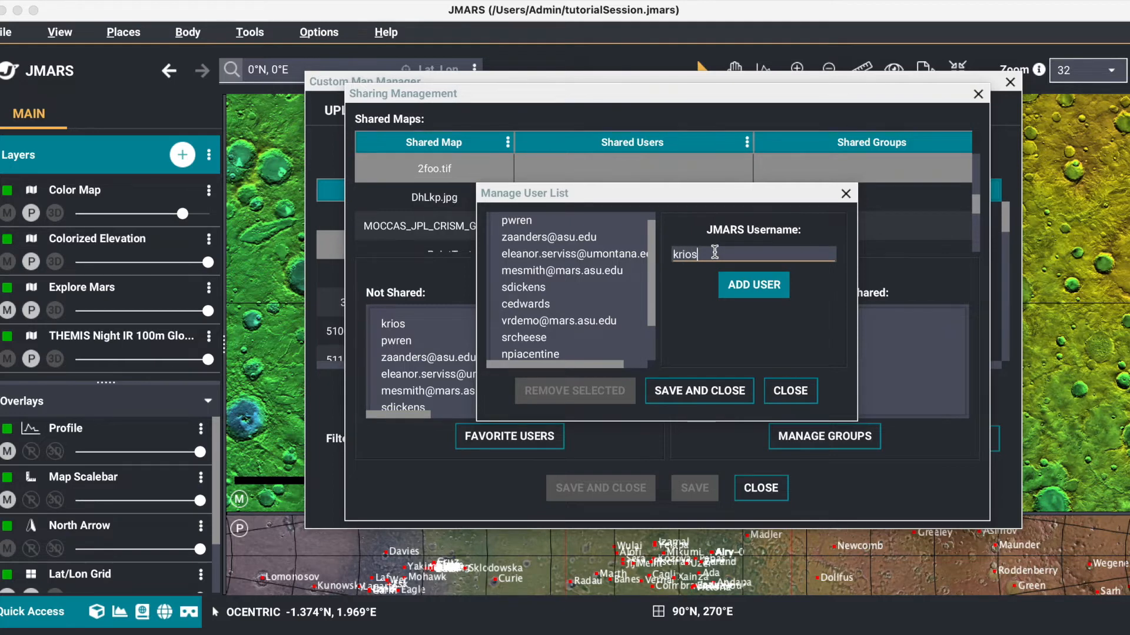
text(krioss)
click(747, 283)
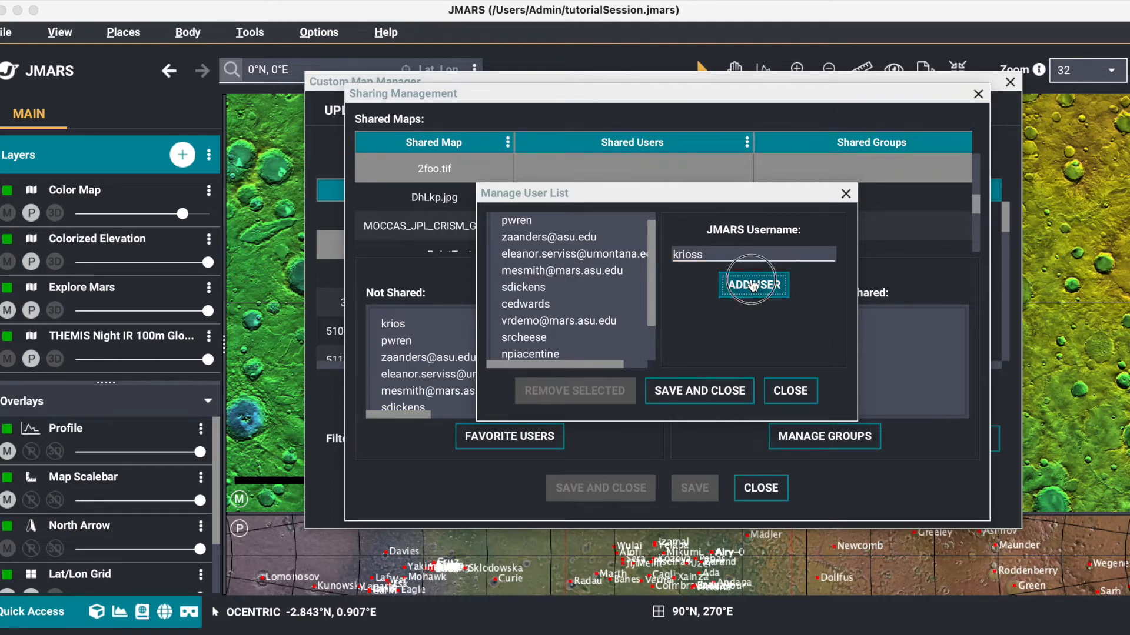
click(733, 256)
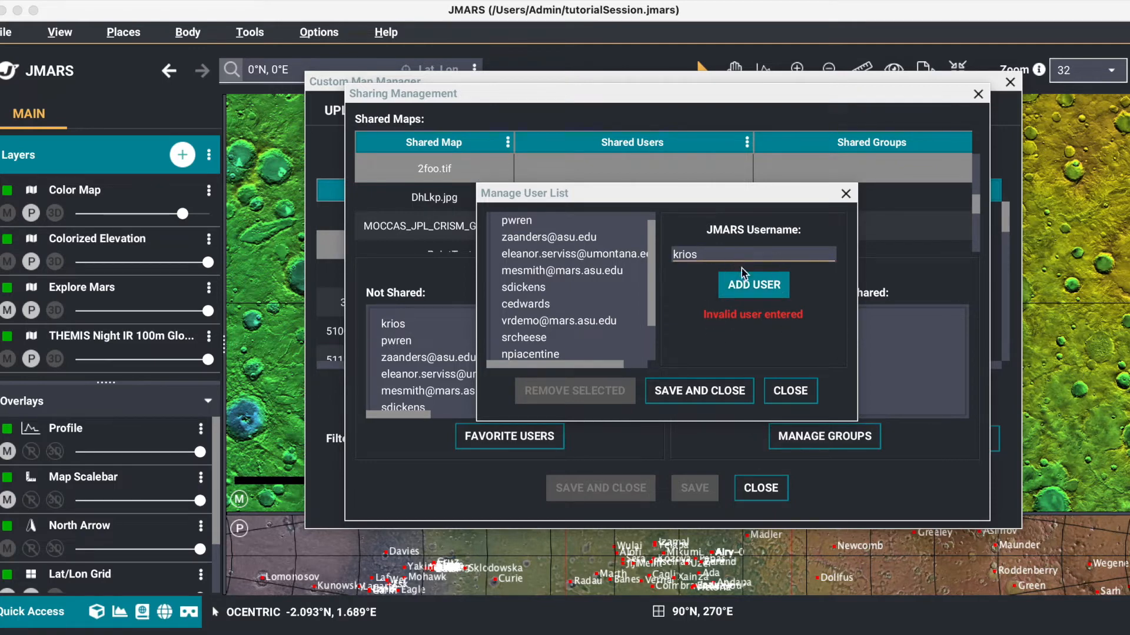
click(770, 291)
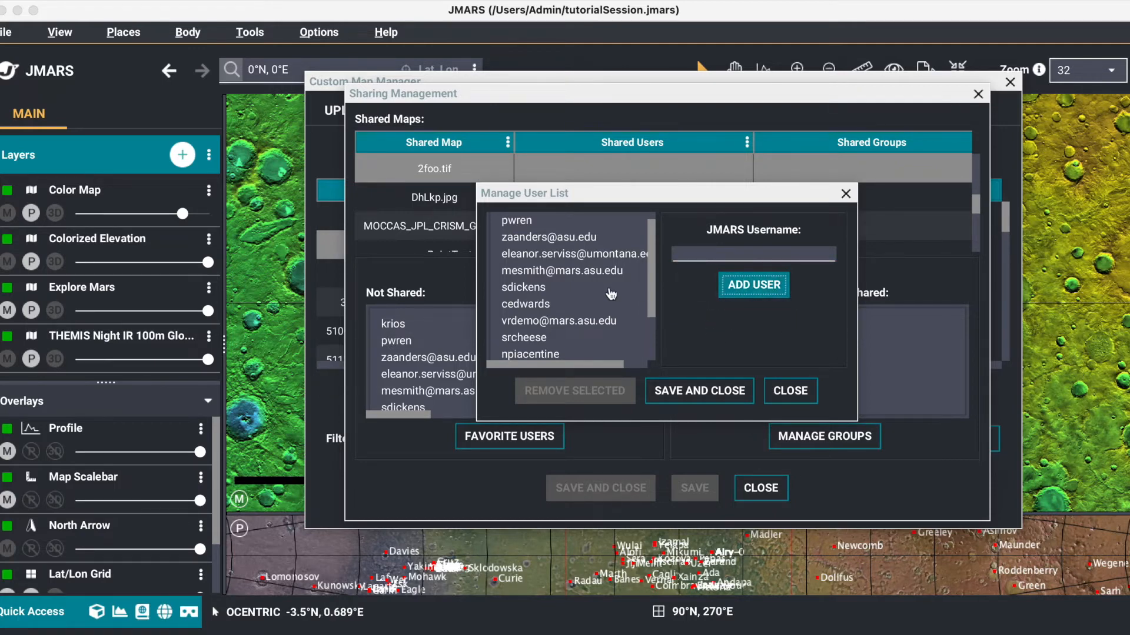
scroll(610, 295, down, 4)
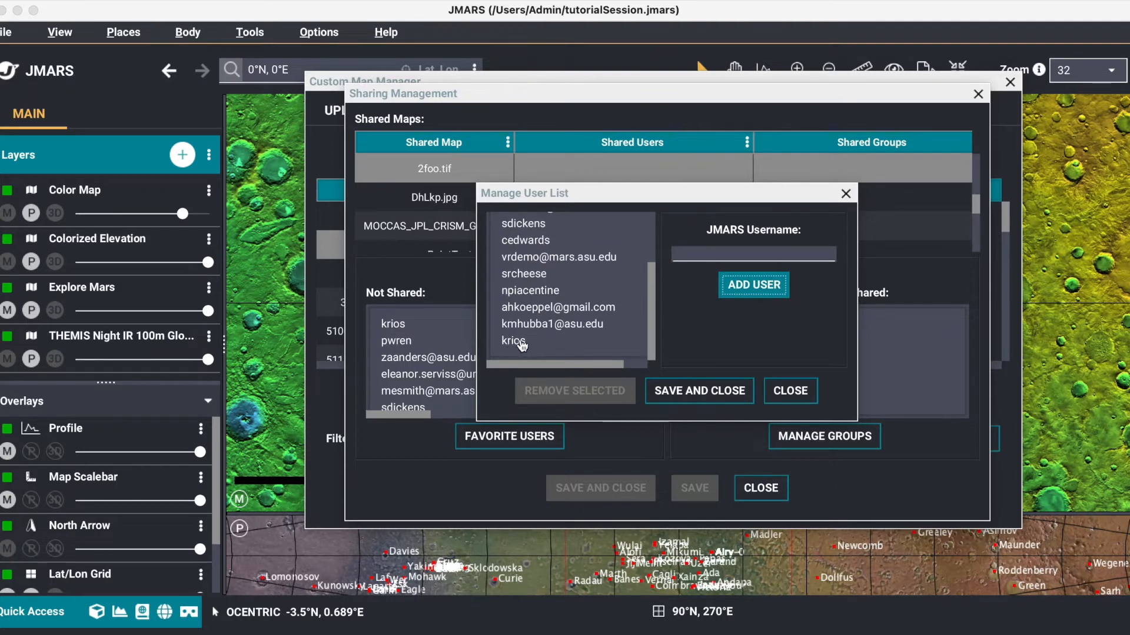
click(699, 392)
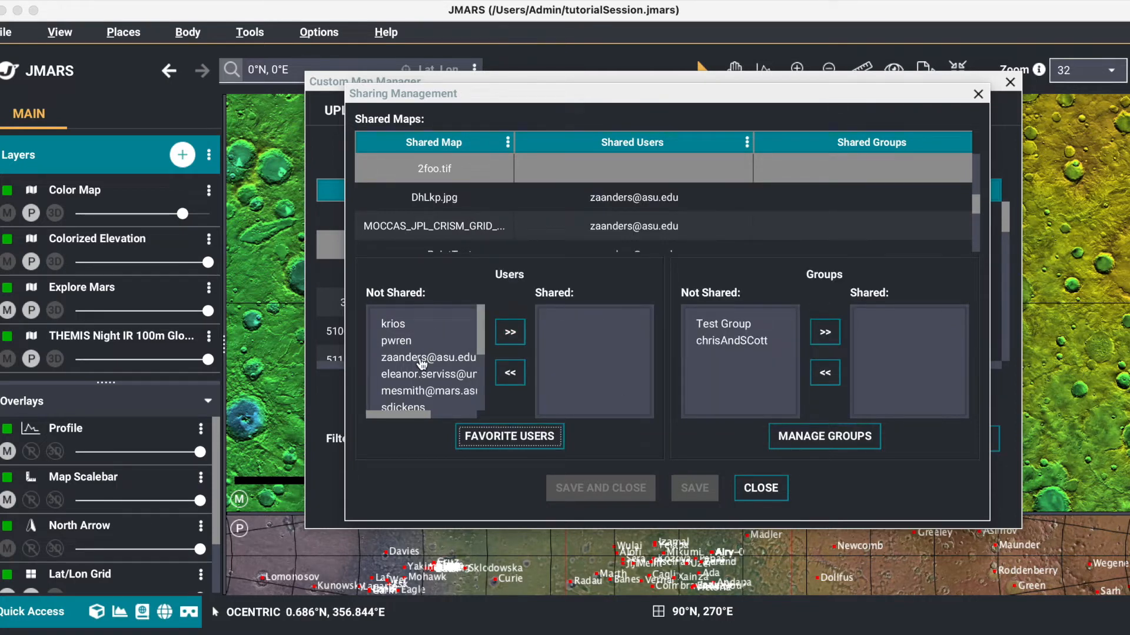
Step: Share 2foo.tif with the first user in the not-shared list and save the sharing change
click(401, 327)
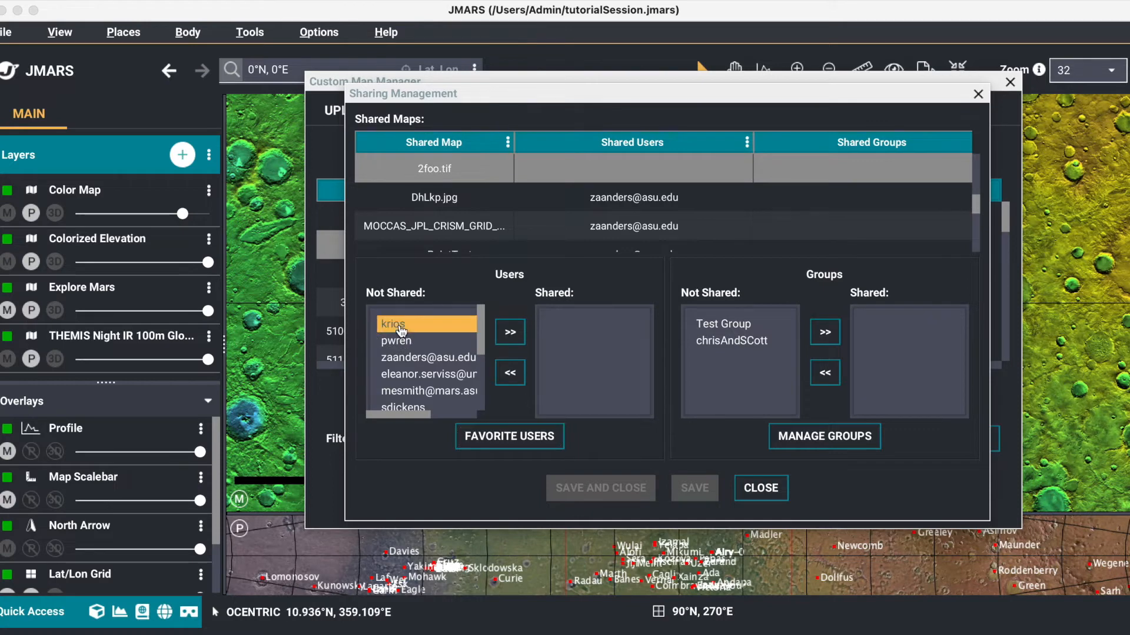
click(520, 333)
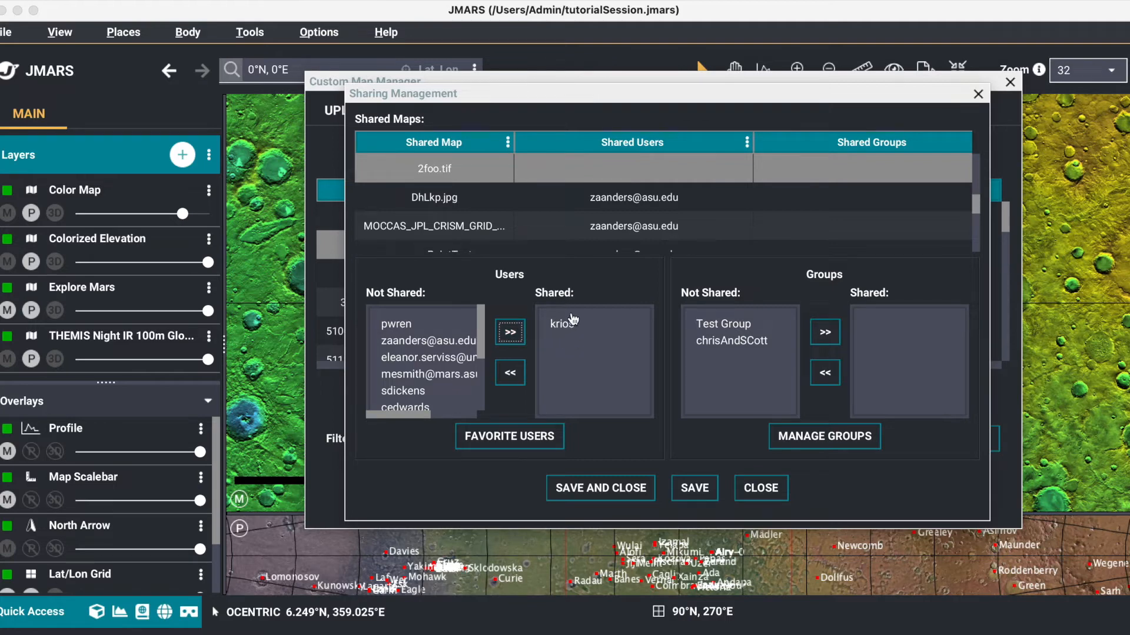
click(693, 494)
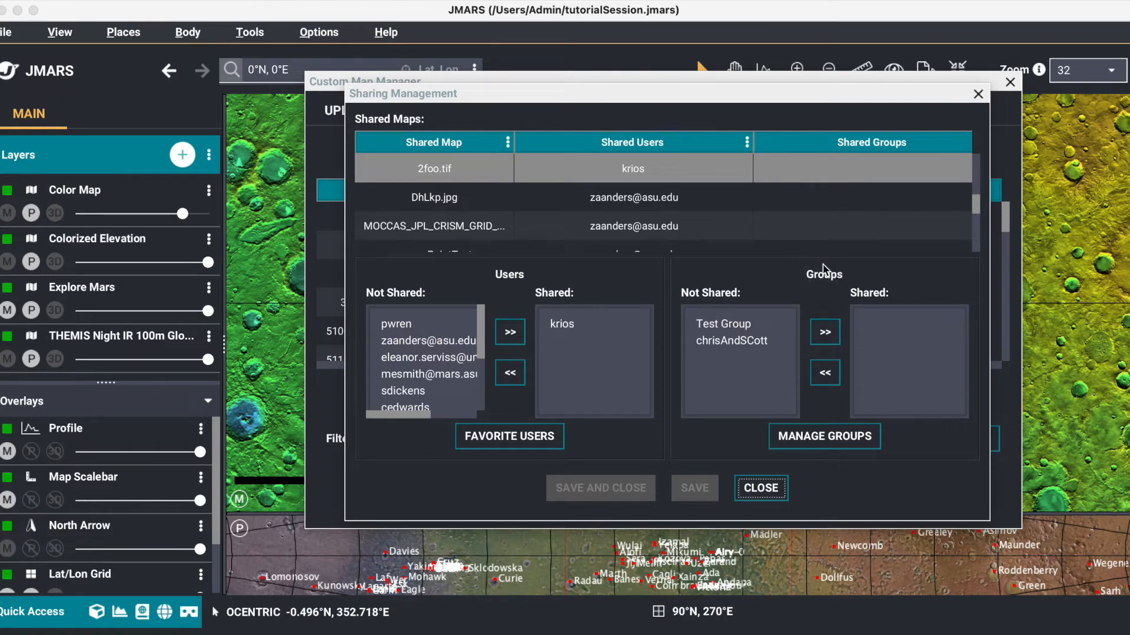
Step: Create a new sharing group named TutorialGrp
click(824, 438)
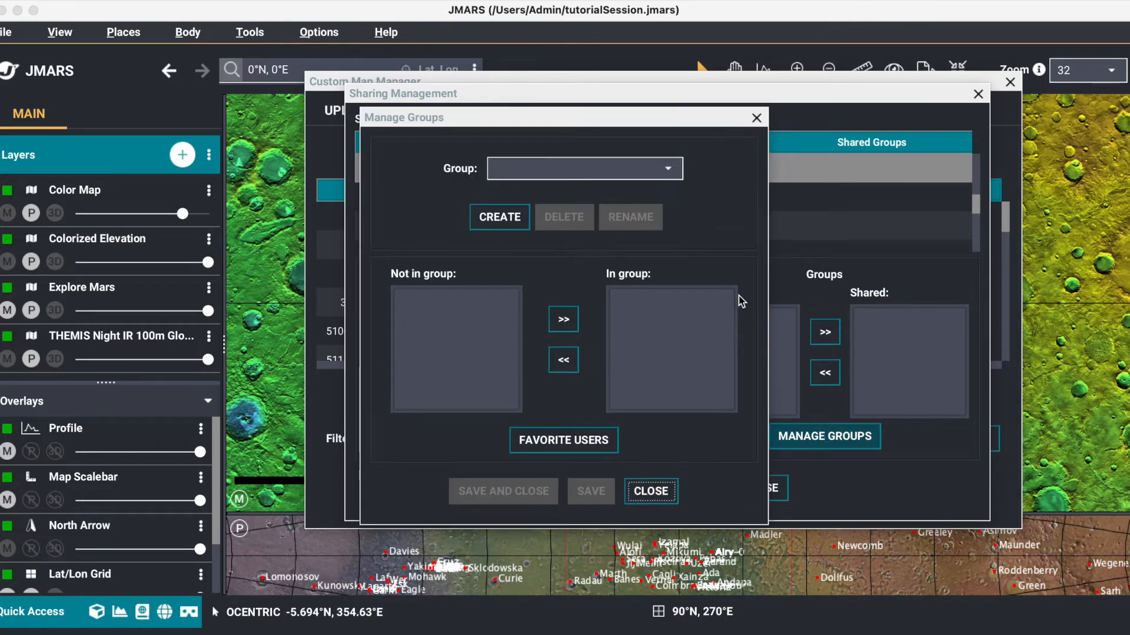
click(660, 170)
click(633, 190)
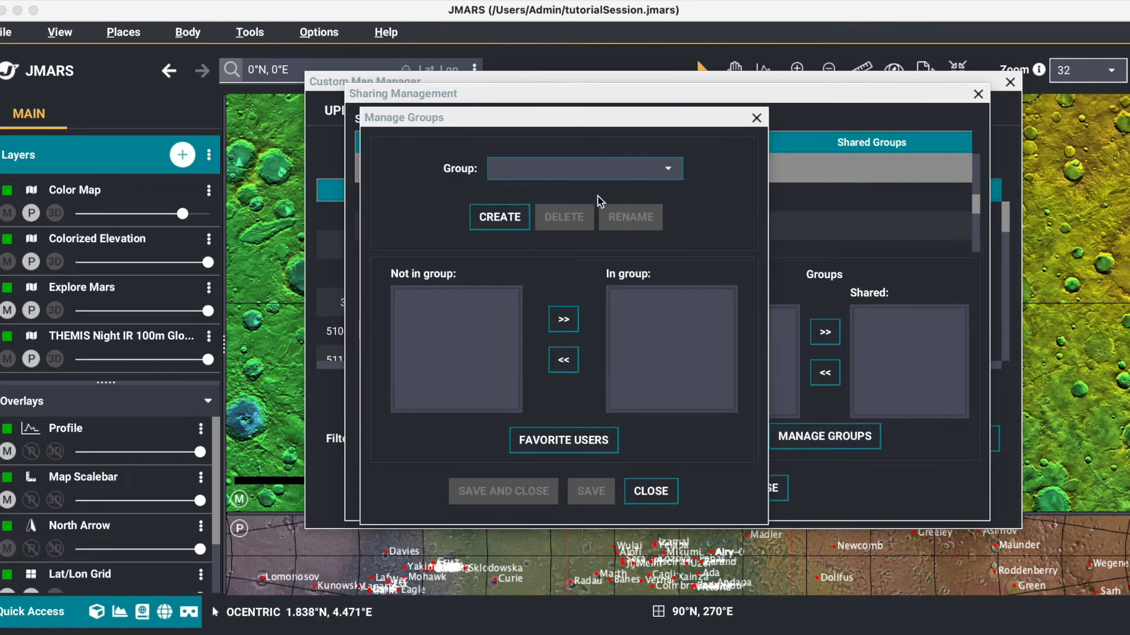
click(512, 221)
text(Tutori)
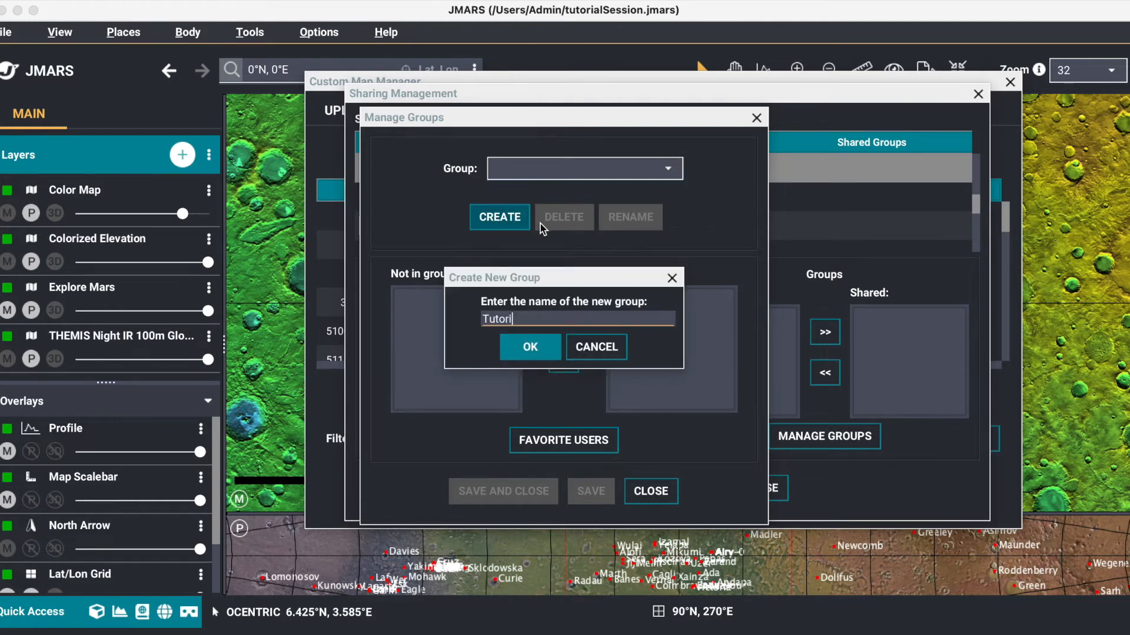
text(alGrp)
click(530, 346)
Step: Add four favorite users, the first three and the sixth in the list, to TutorialGrp and save the group
click(529, 171)
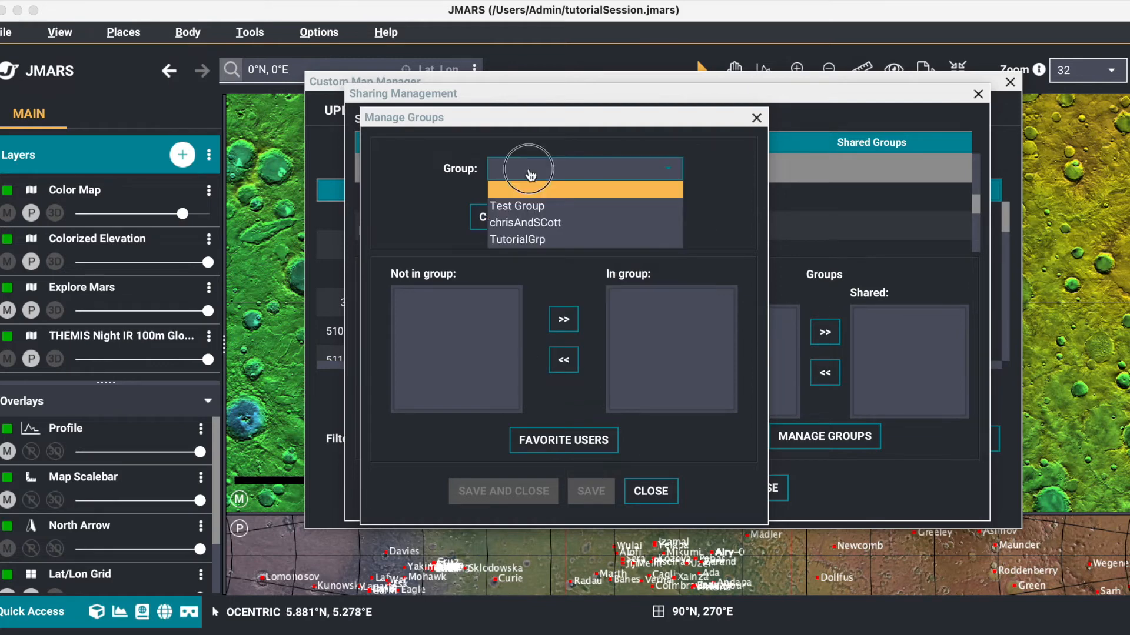
click(565, 245)
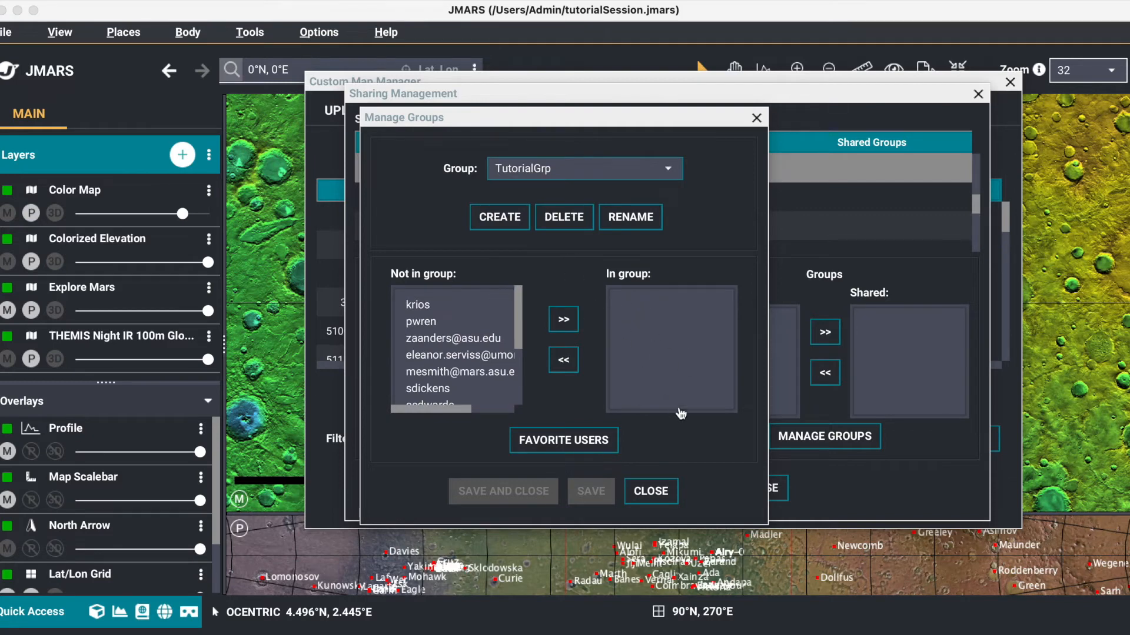
click(440, 305)
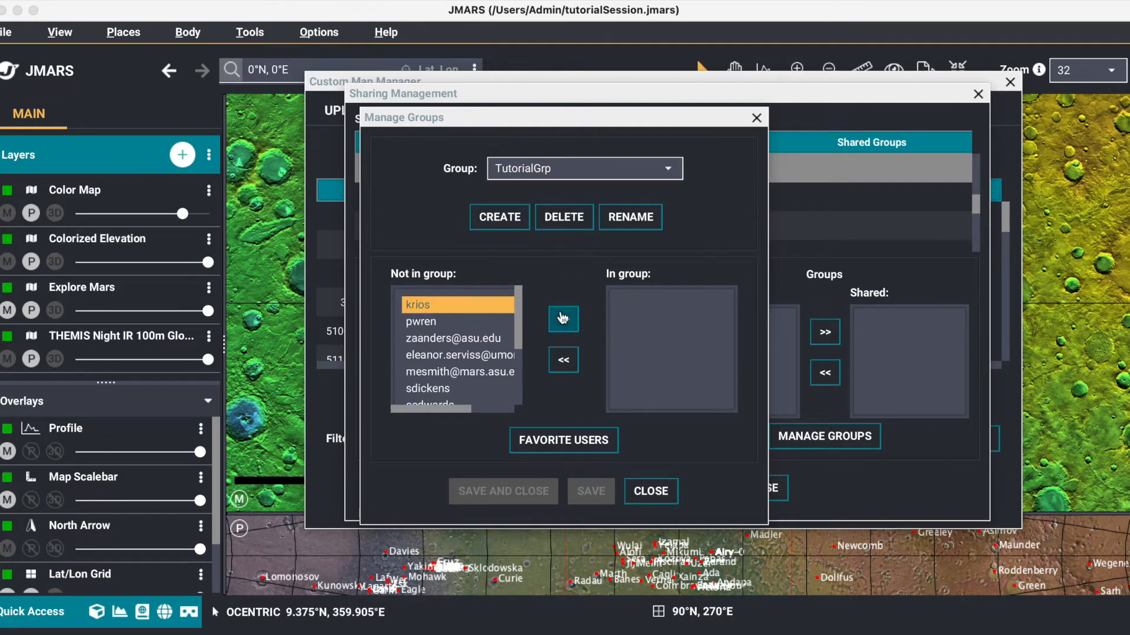
click(562, 318)
click(428, 306)
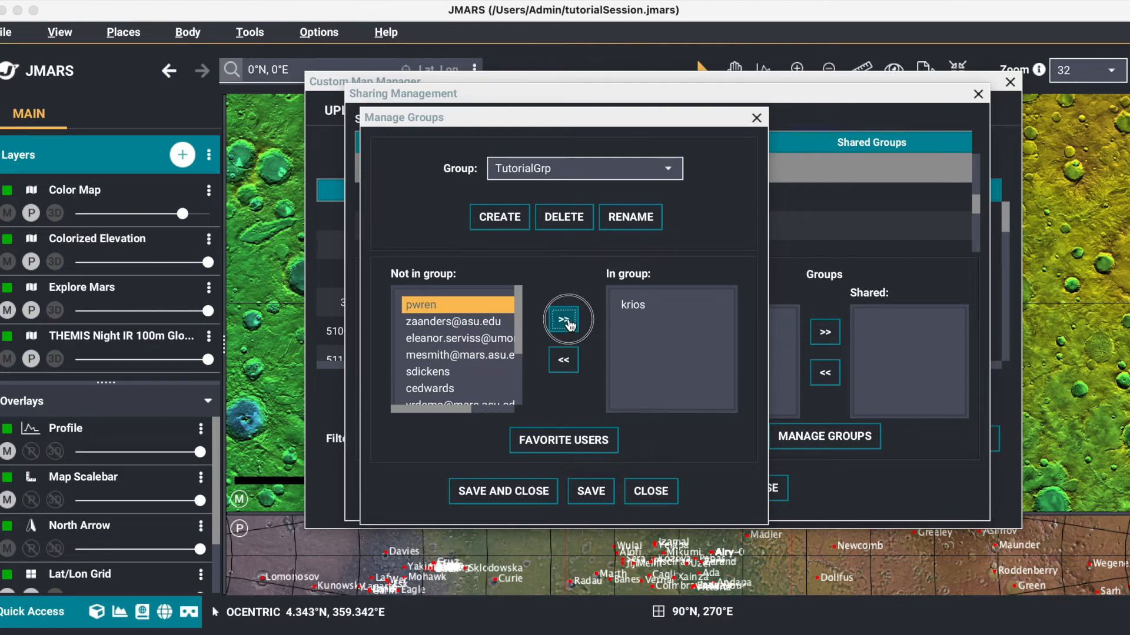
click(565, 321)
click(473, 357)
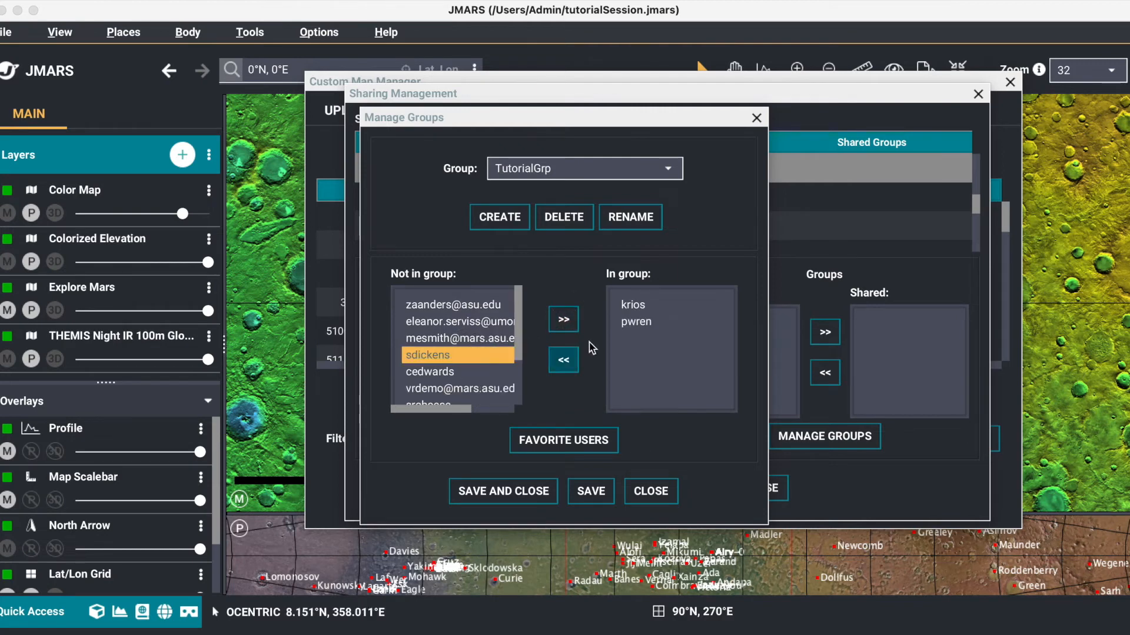
click(572, 324)
click(485, 305)
click(563, 320)
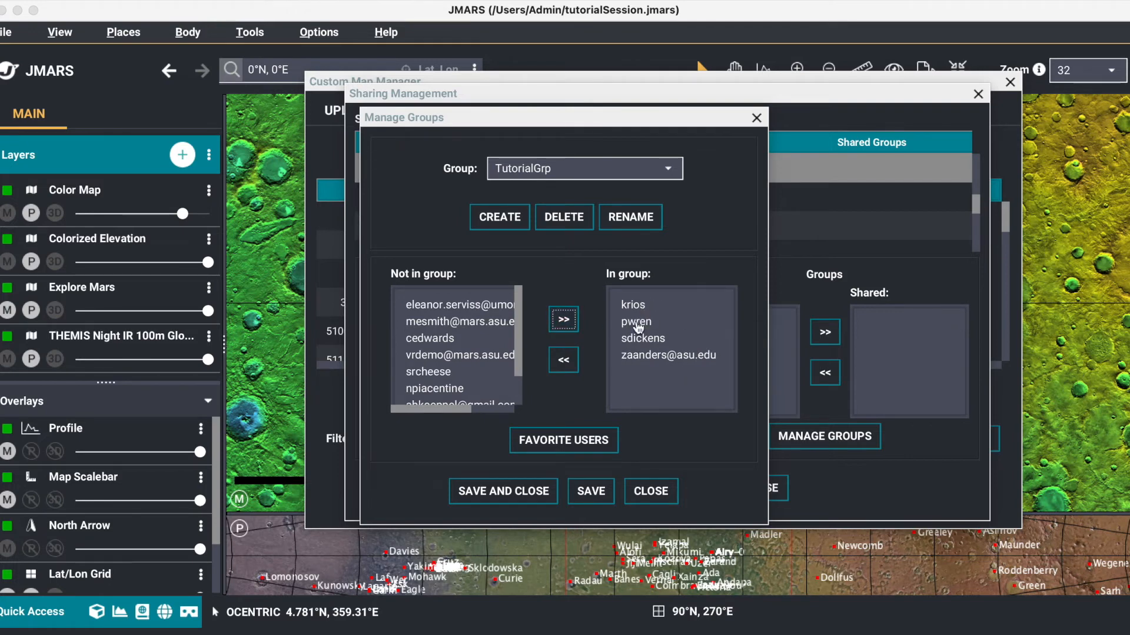
click(546, 499)
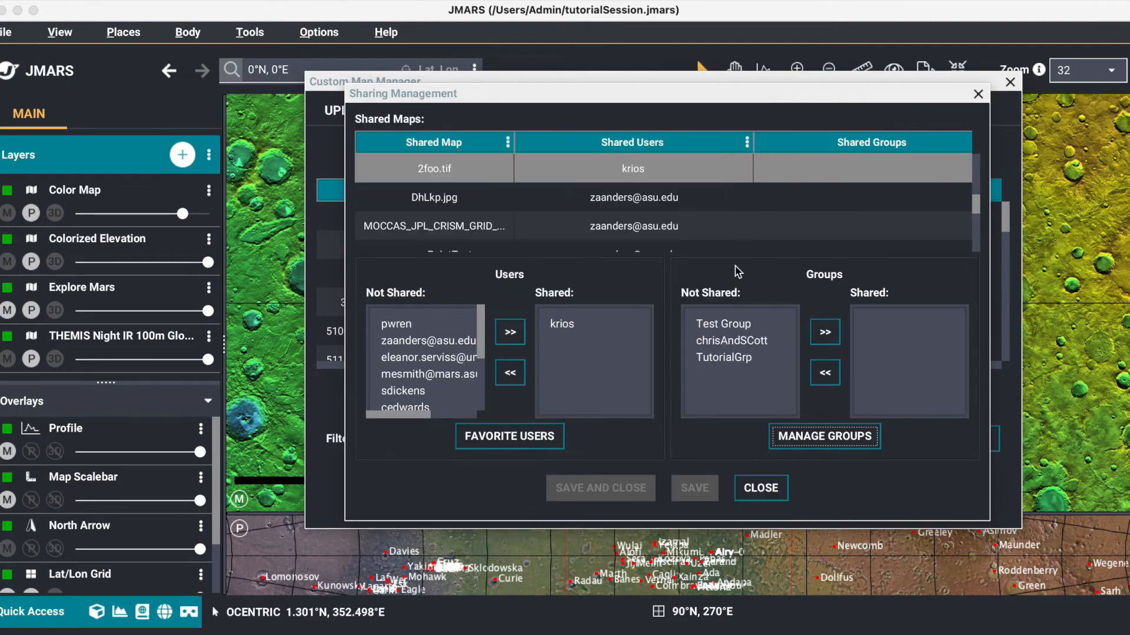
Step: Share 2foo.tif with the TutorialGrp group and save the sharing change
click(746, 358)
click(826, 333)
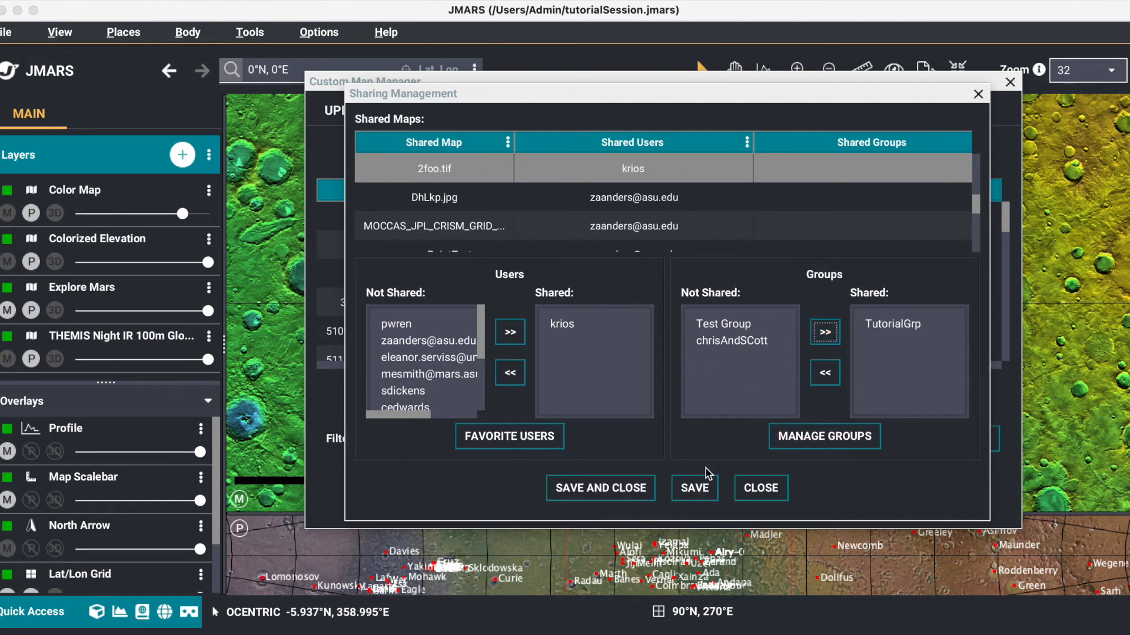
click(702, 487)
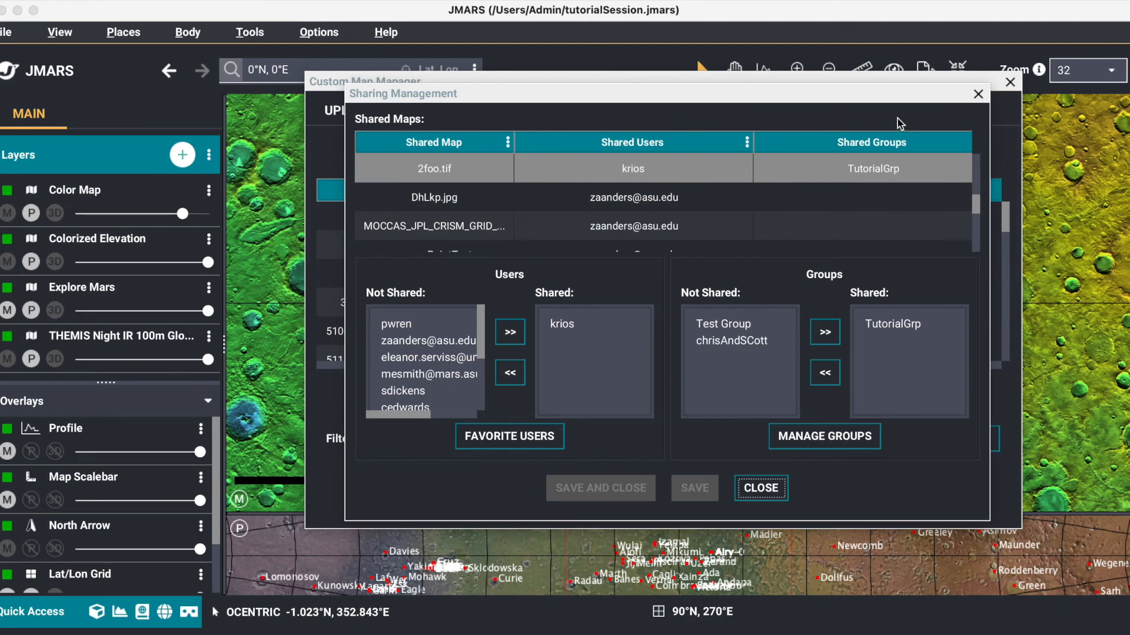
Step: Close the sharing management and list only the custom maps shared with me
click(978, 95)
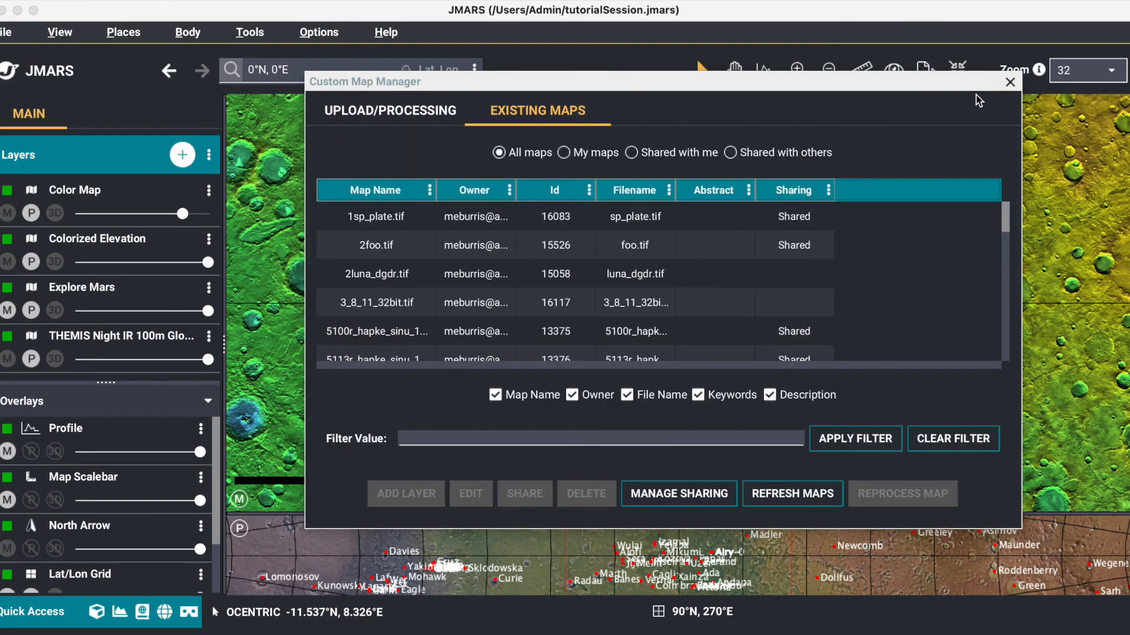
click(685, 157)
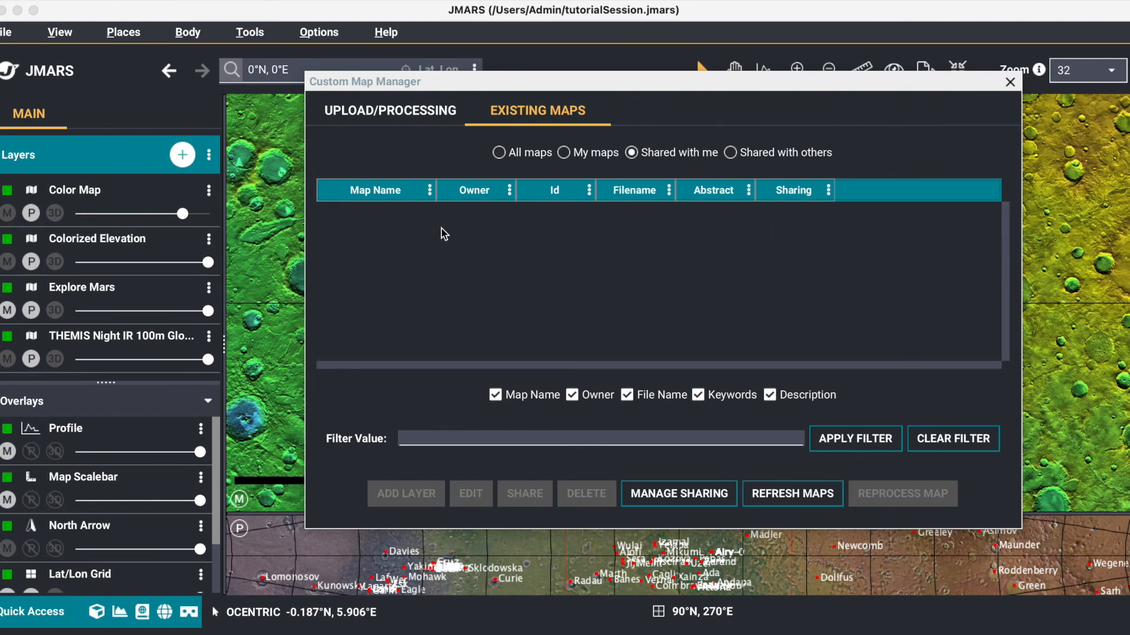